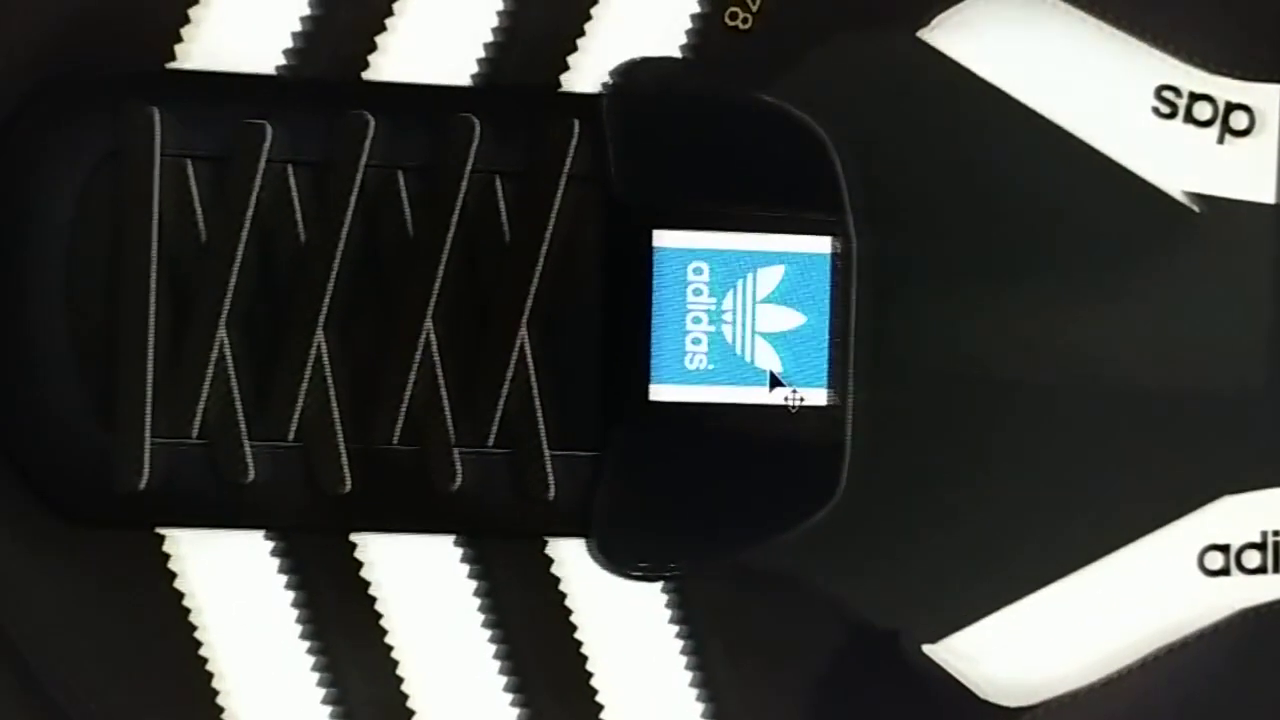
# Drag the duplicated tongue and blue trefoil label leftward to sit beside the original tongue.
pyautogui.moveTo(777, 386)
pyautogui.mouseDown()
pyautogui.moveTo(445, 320)
pyautogui.moveTo(510, 288)
pyautogui.moveTo(650, 385)
pyautogui.moveTo(278, 168)
pyautogui.moveTo(1100, 545)
pyautogui.moveTo(920, 457)
pyautogui.moveTo(851, 443)
pyautogui.moveTo(943, 466)
pyautogui.moveTo(785, 428)
pyautogui.moveTo(657, 277)
pyautogui.moveTo(514, 257)
pyautogui.moveTo(500, 243)
pyautogui.moveTo(452, 278)
pyautogui.moveTo(429, 243)
pyautogui.mouseUp()
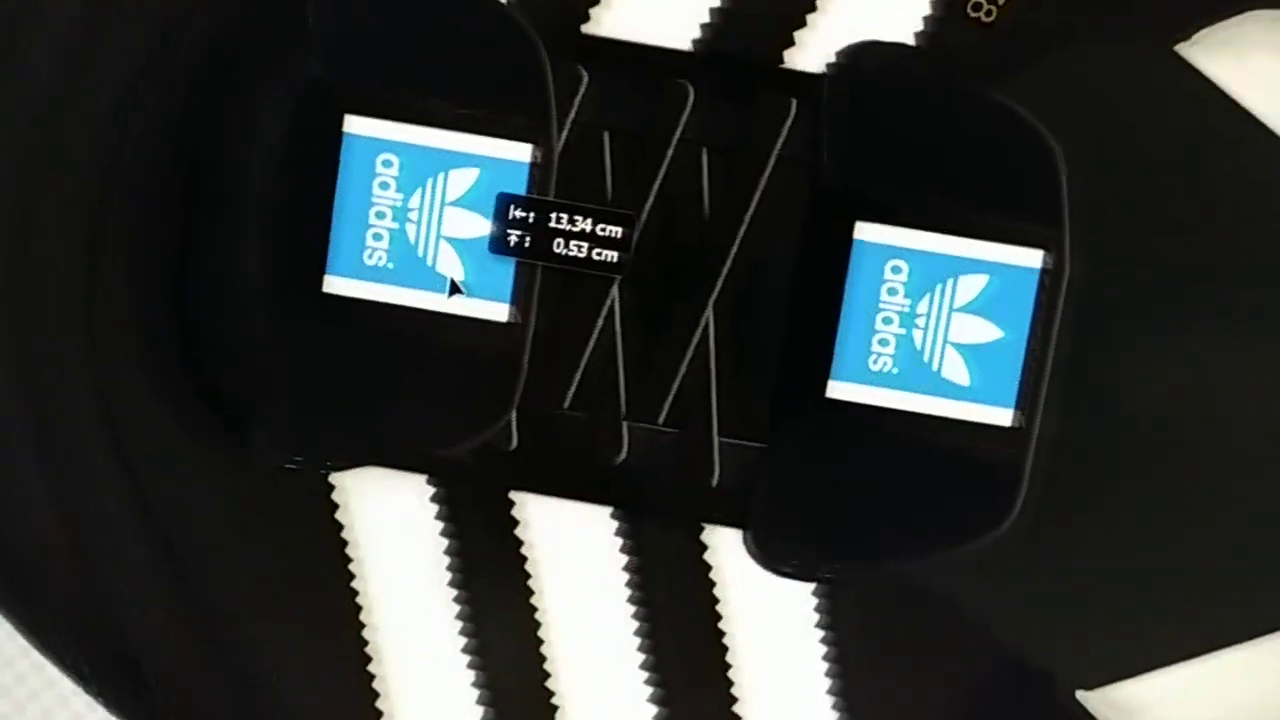
pyautogui.moveTo(443, 329)
pyautogui.mouseDown()
pyautogui.moveTo(676, 383)
pyautogui.moveTo(440, 530)
pyautogui.moveTo(440, 620)
pyautogui.moveTo(970, 515)
pyautogui.moveTo(1225, 272)
pyautogui.moveTo(1186, 254)
pyautogui.moveTo(783, 231)
pyautogui.moveTo(623, 360)
pyautogui.moveTo(500, 311)
pyautogui.moveTo(835, 320)
pyautogui.moveTo(423, 294)
pyautogui.moveTo(893, 316)
pyautogui.moveTo(905, 330)
pyautogui.moveTo(878, 316)
pyautogui.mouseUp()
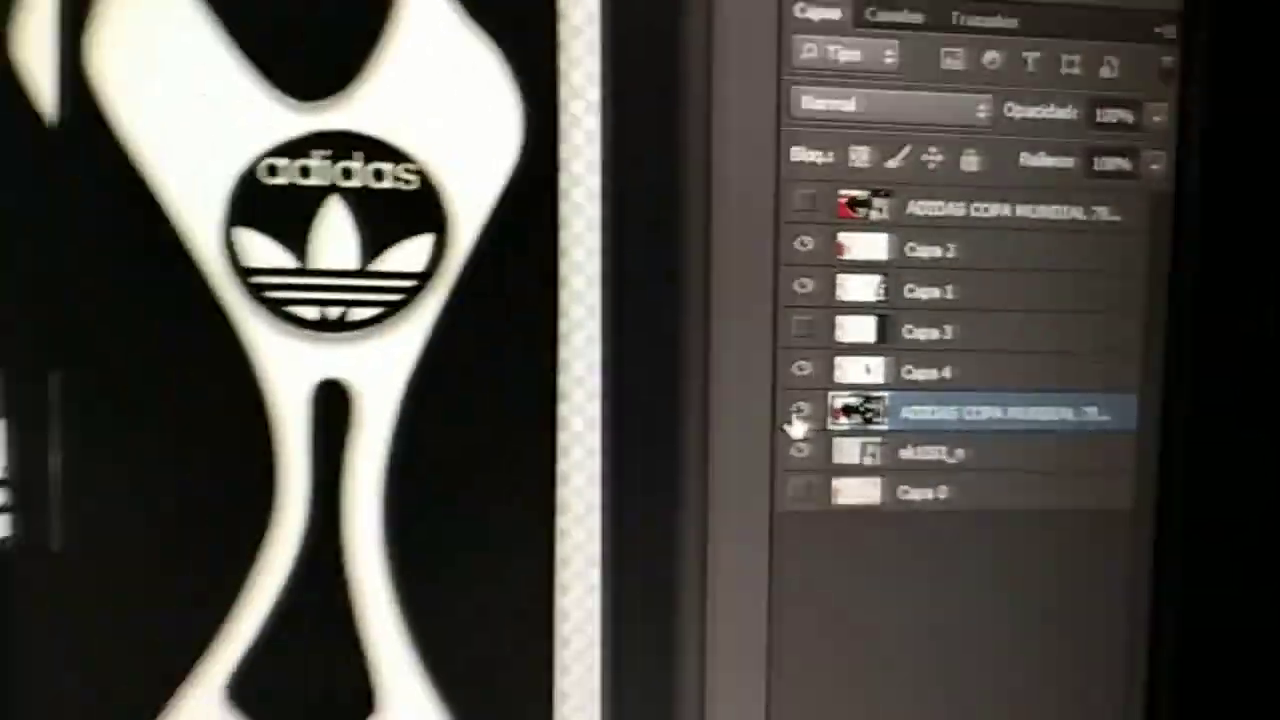
# Make the striped shoe layer visible again and hide the Capa 4 layer.
pyautogui.click(801, 411)
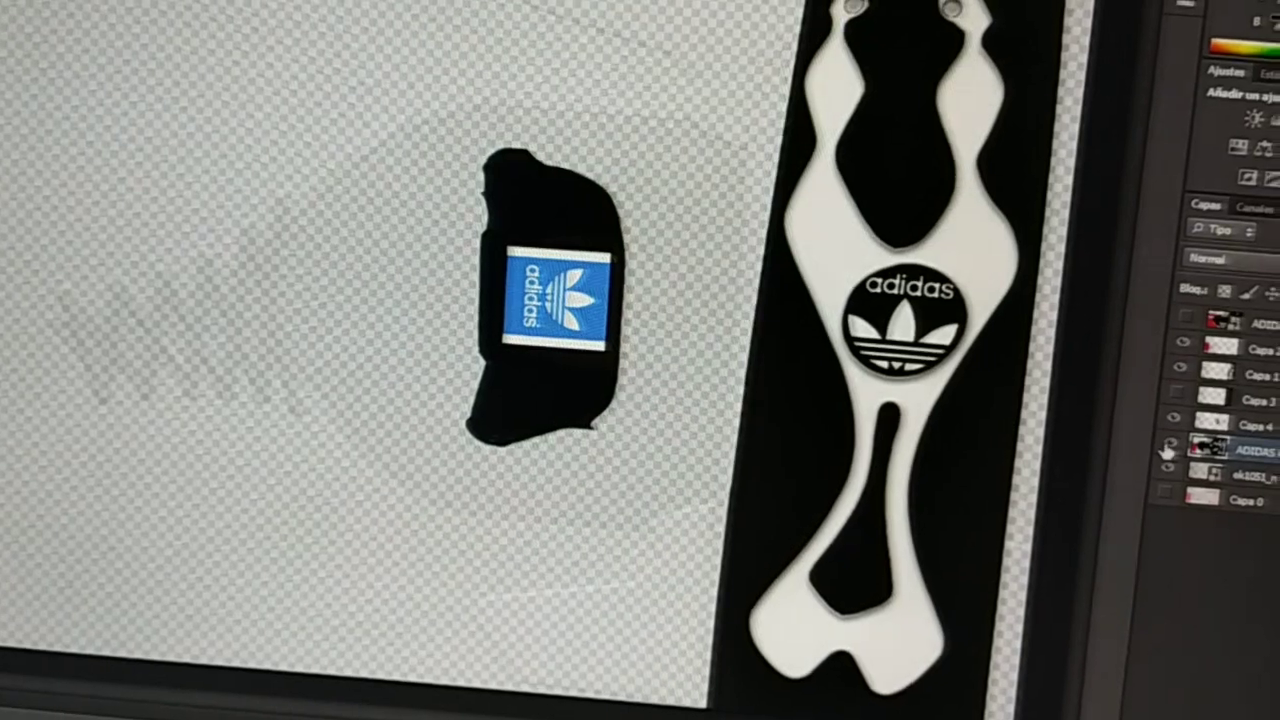
pyautogui.click(1180, 445)
pyautogui.click(1180, 445)
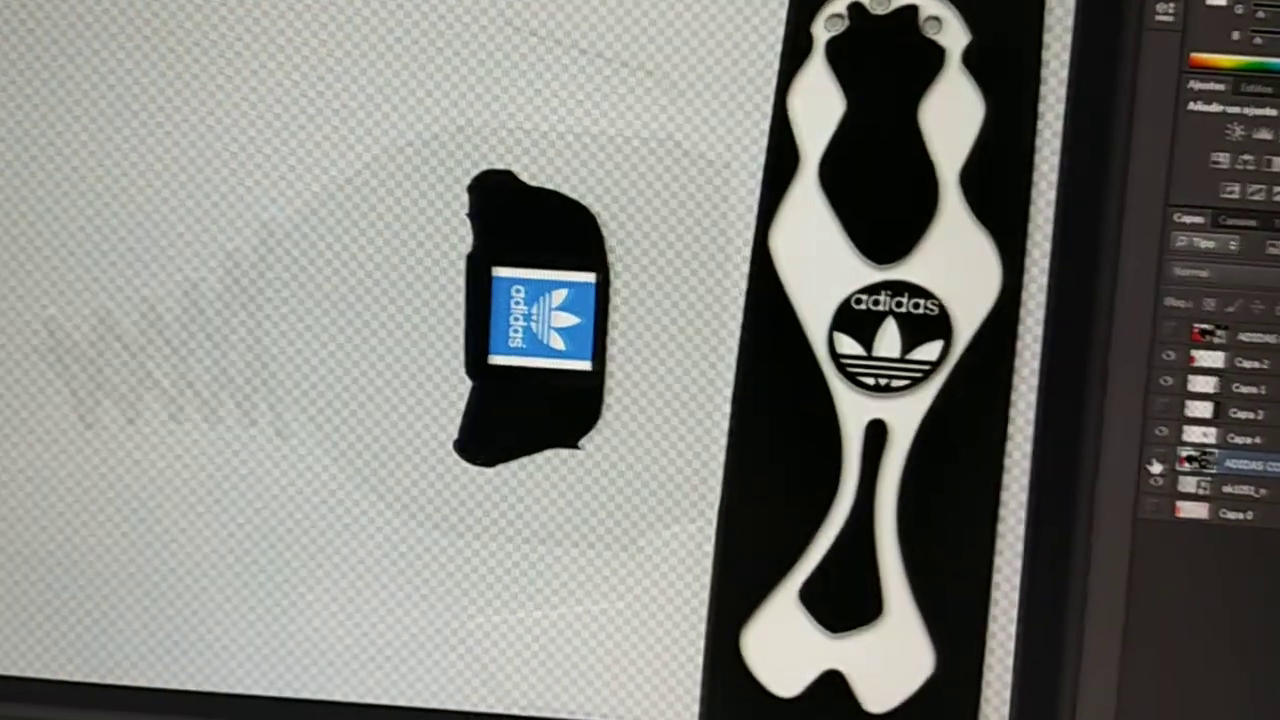
pyautogui.click(1157, 463)
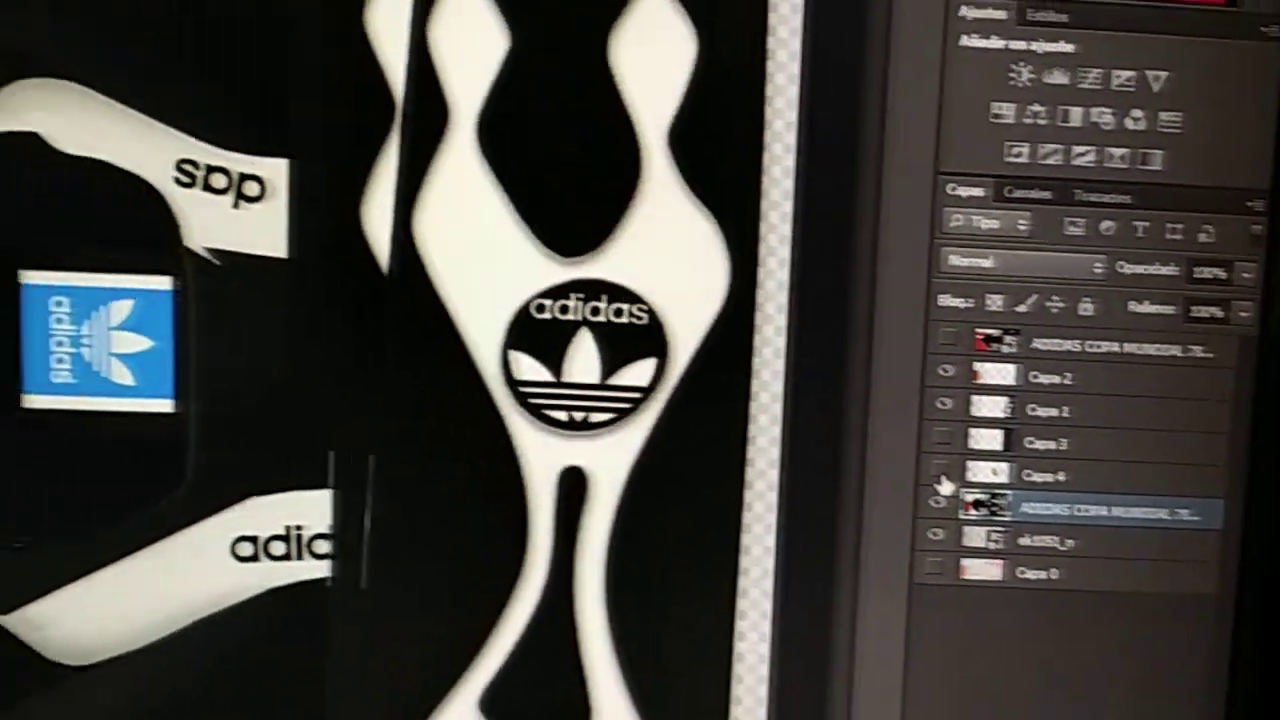
pyautogui.click(836, 459)
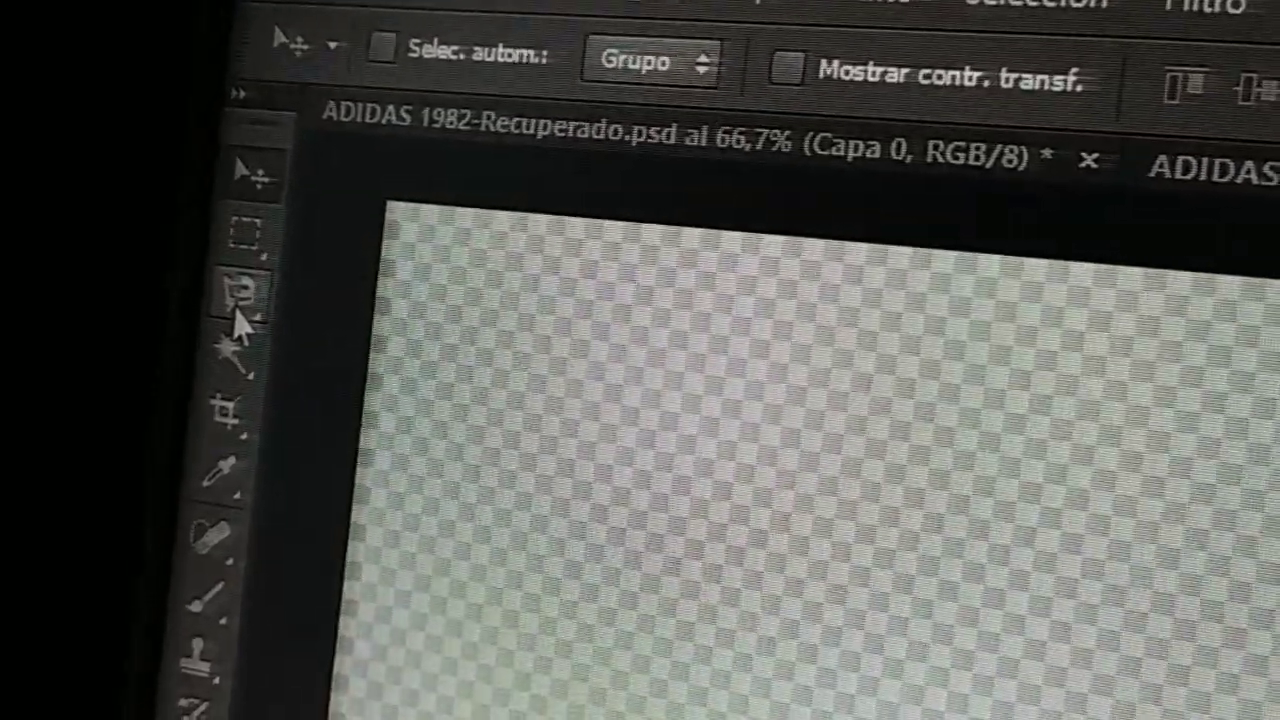
# Choose Herramienta Lazo magnético from the lasso tool flyout.
pyautogui.click(234, 338)
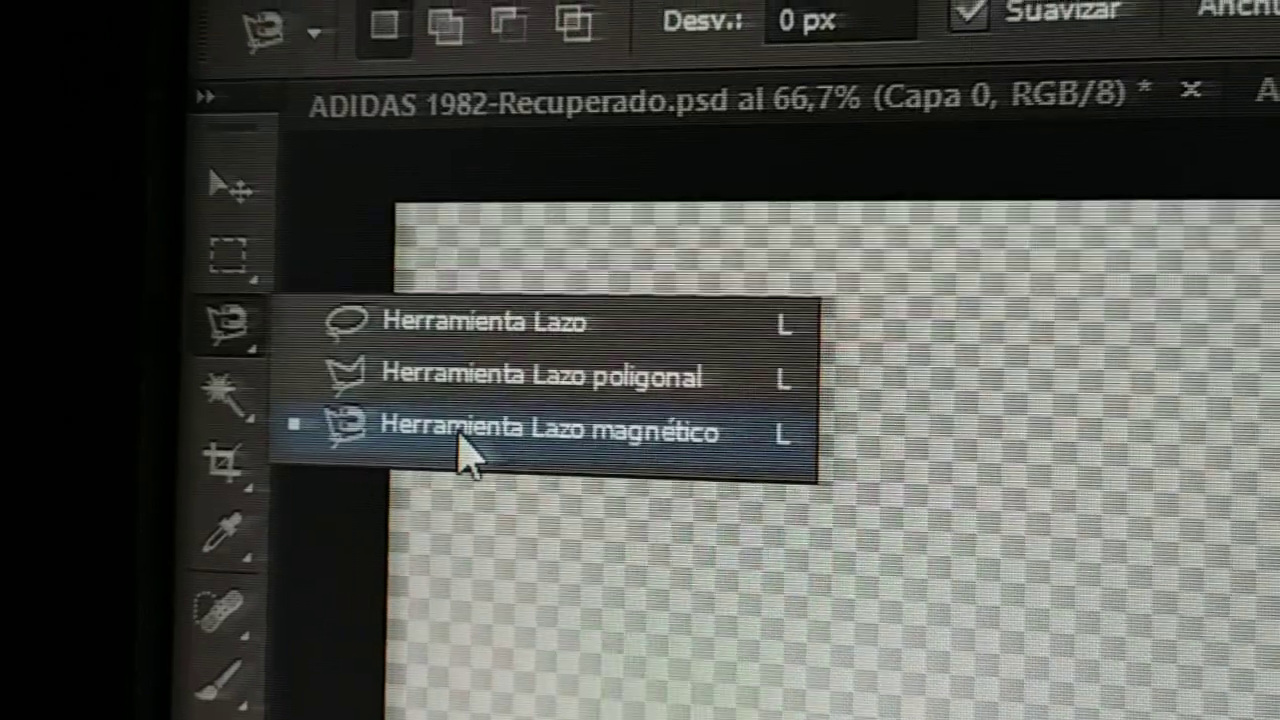
pyautogui.click(500, 485)
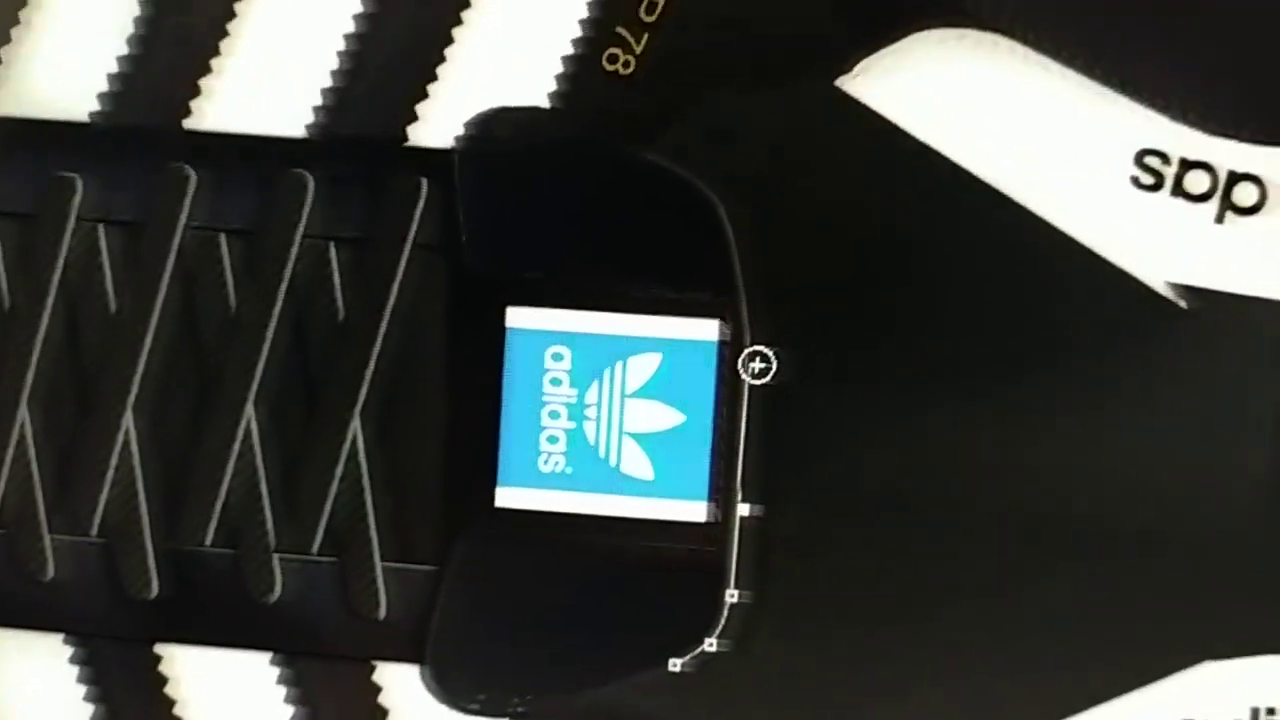
# Anchor the magnetic lasso around the tongue's right, upper-left and left edges, then close the selection.
pyautogui.click(784, 417)
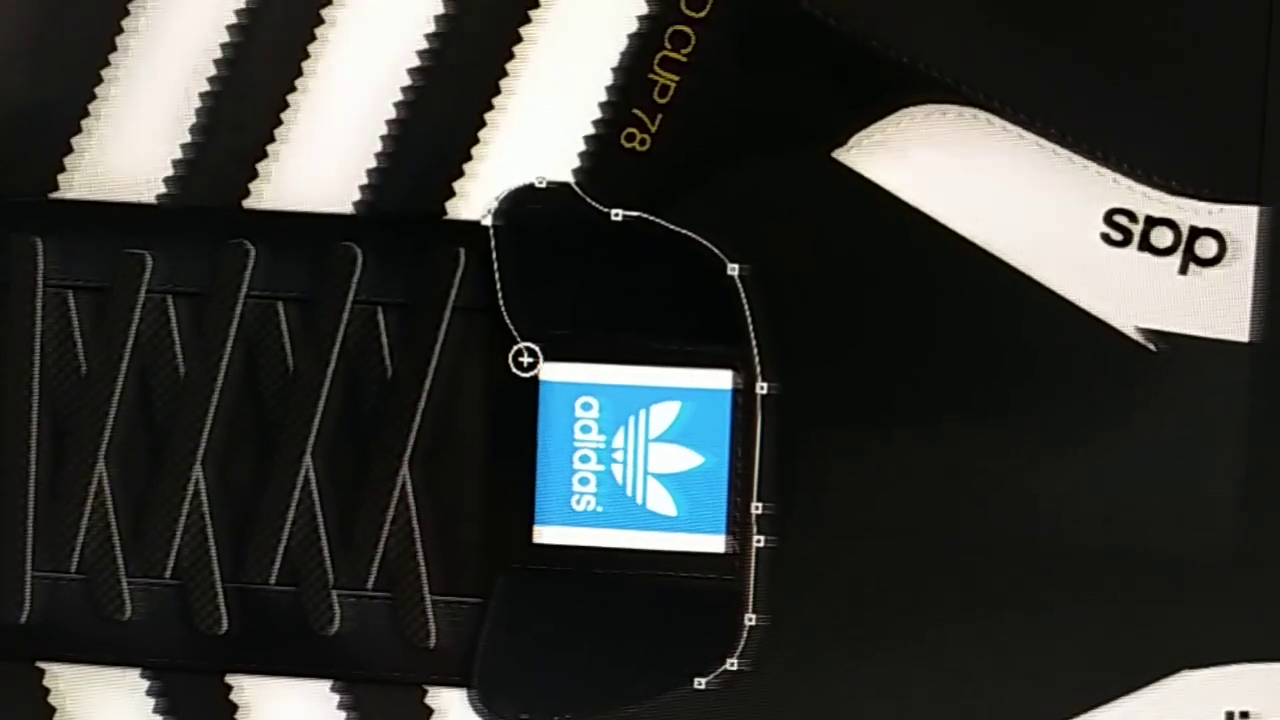
pyautogui.click(523, 380)
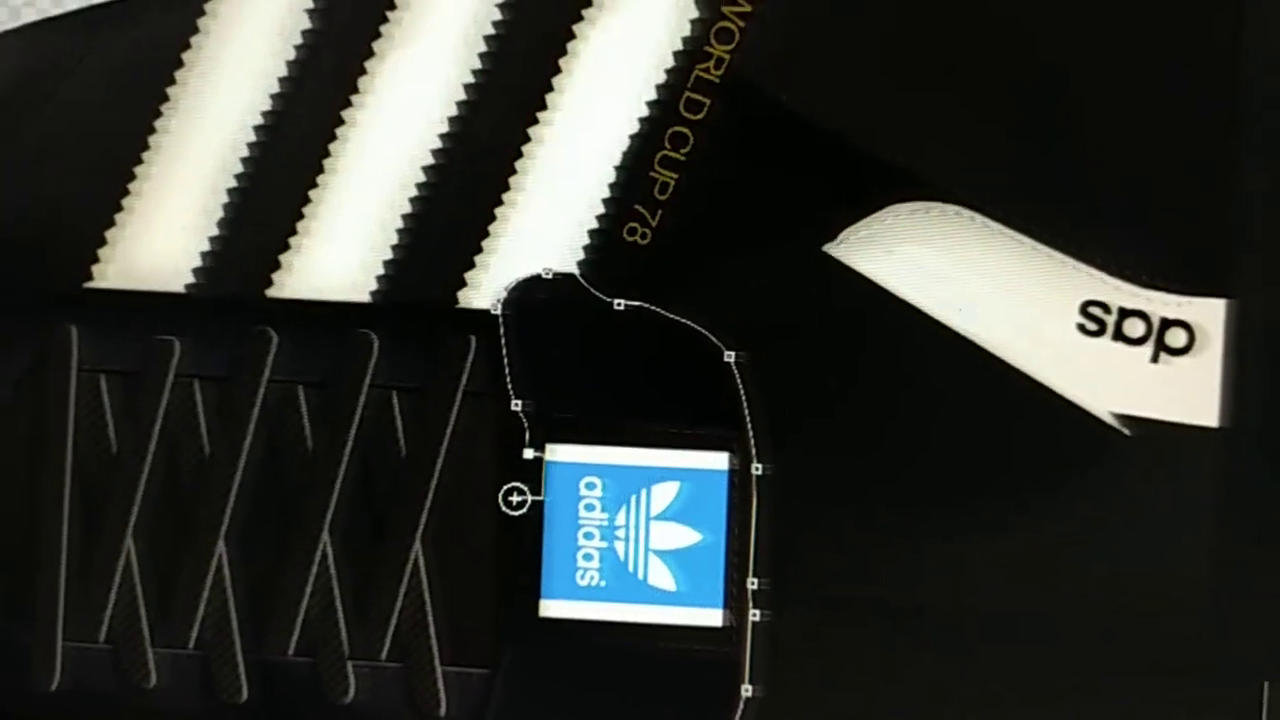
pyautogui.click(512, 492)
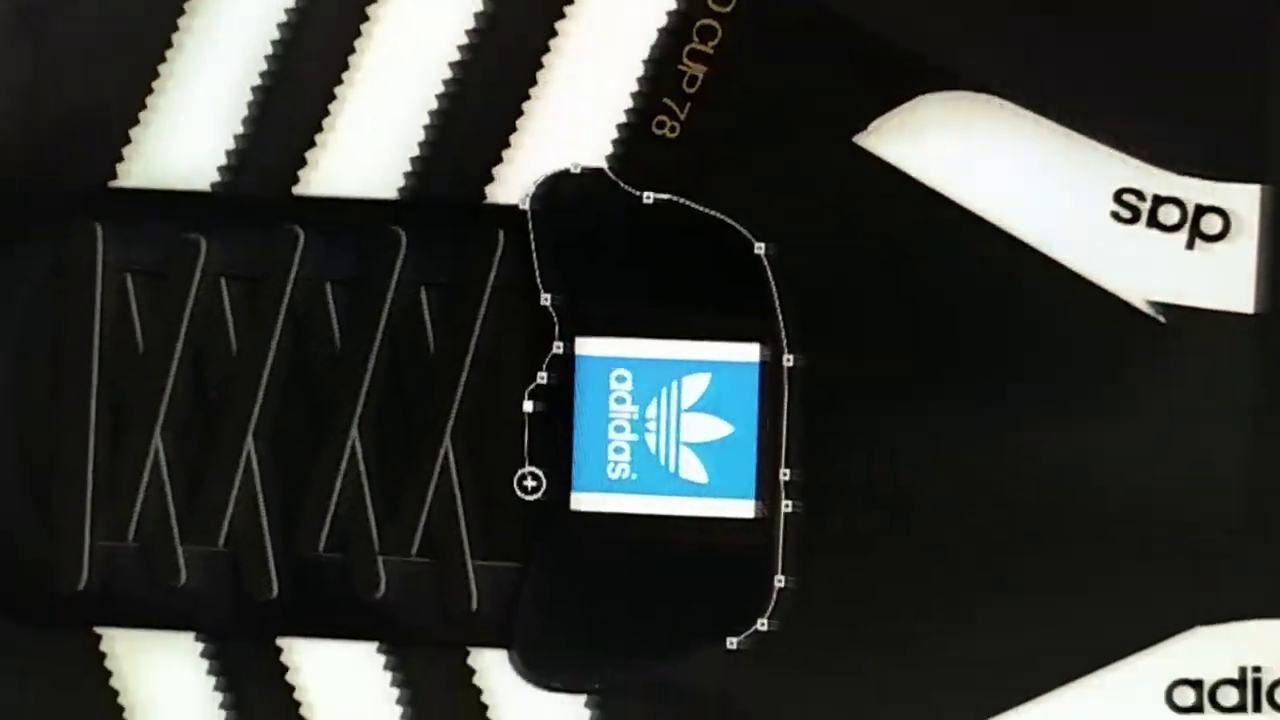
pyautogui.click(508, 504)
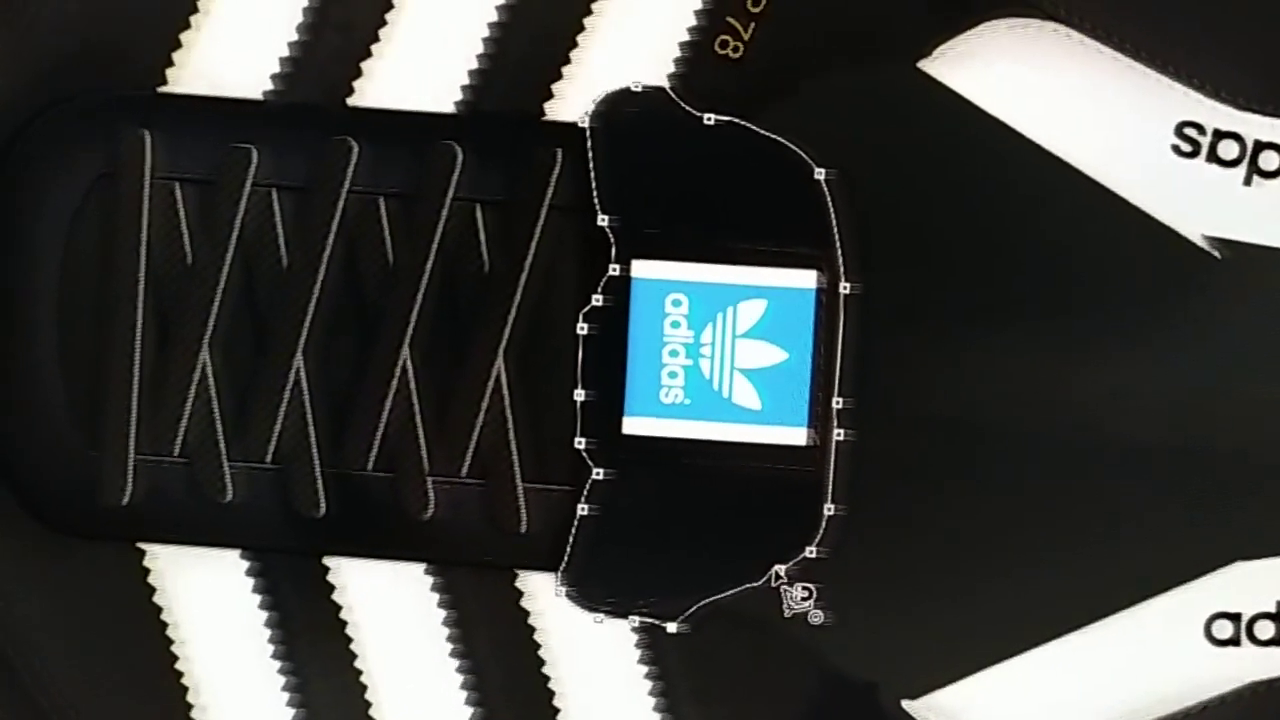
pyautogui.hotkey('ctrl', 'Return')
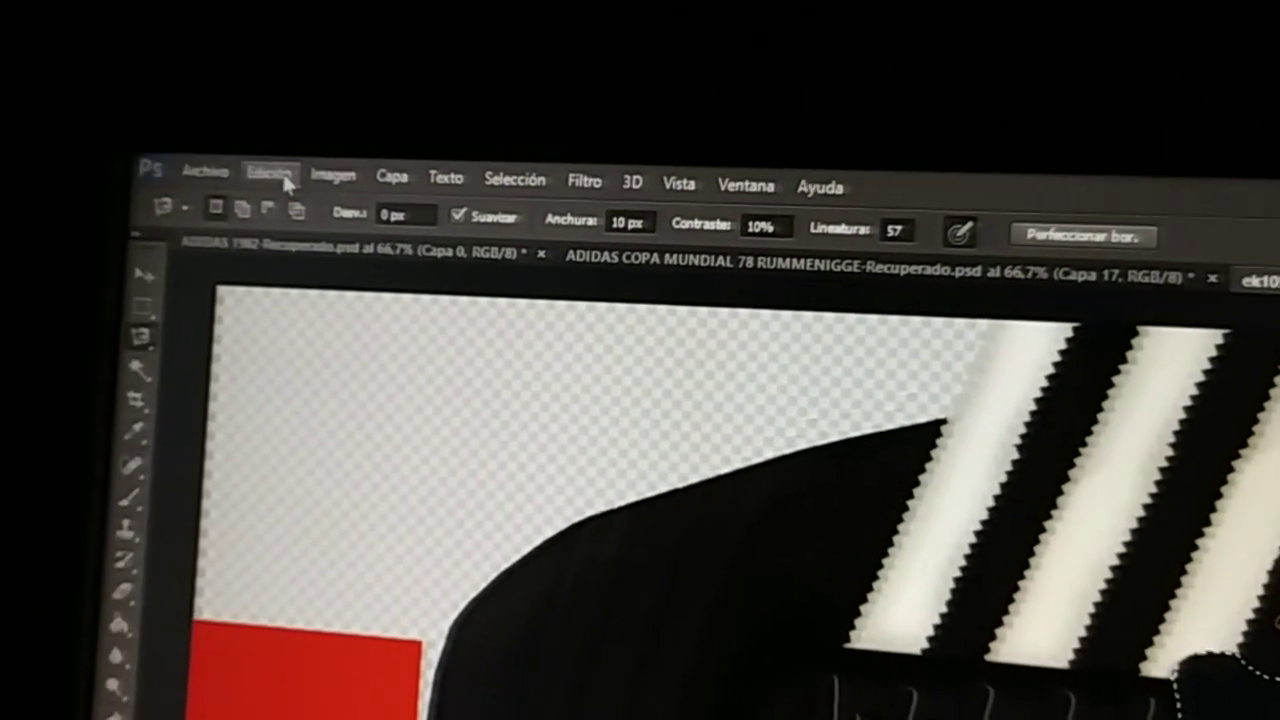
# Copy the selected tongue and trefoil label with Edición > Copiar, then paste it with Edición > Pegar.
pyautogui.click(245, 182)
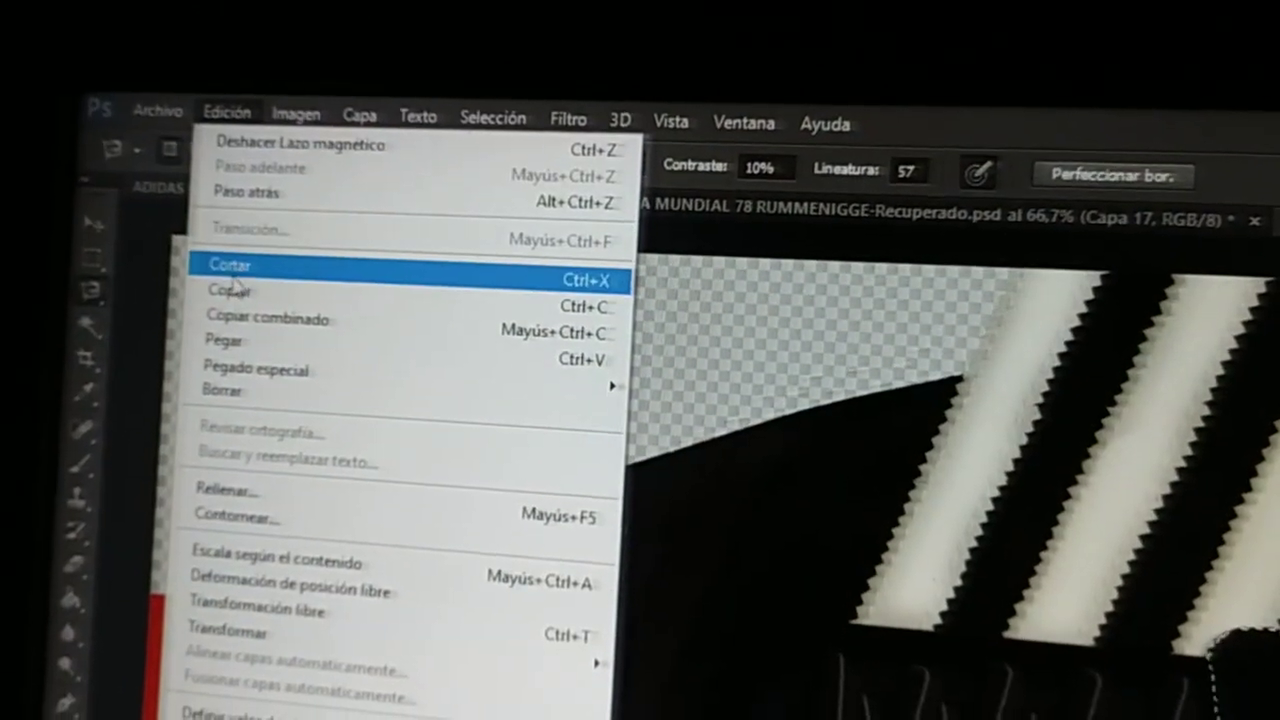
pyautogui.click(232, 293)
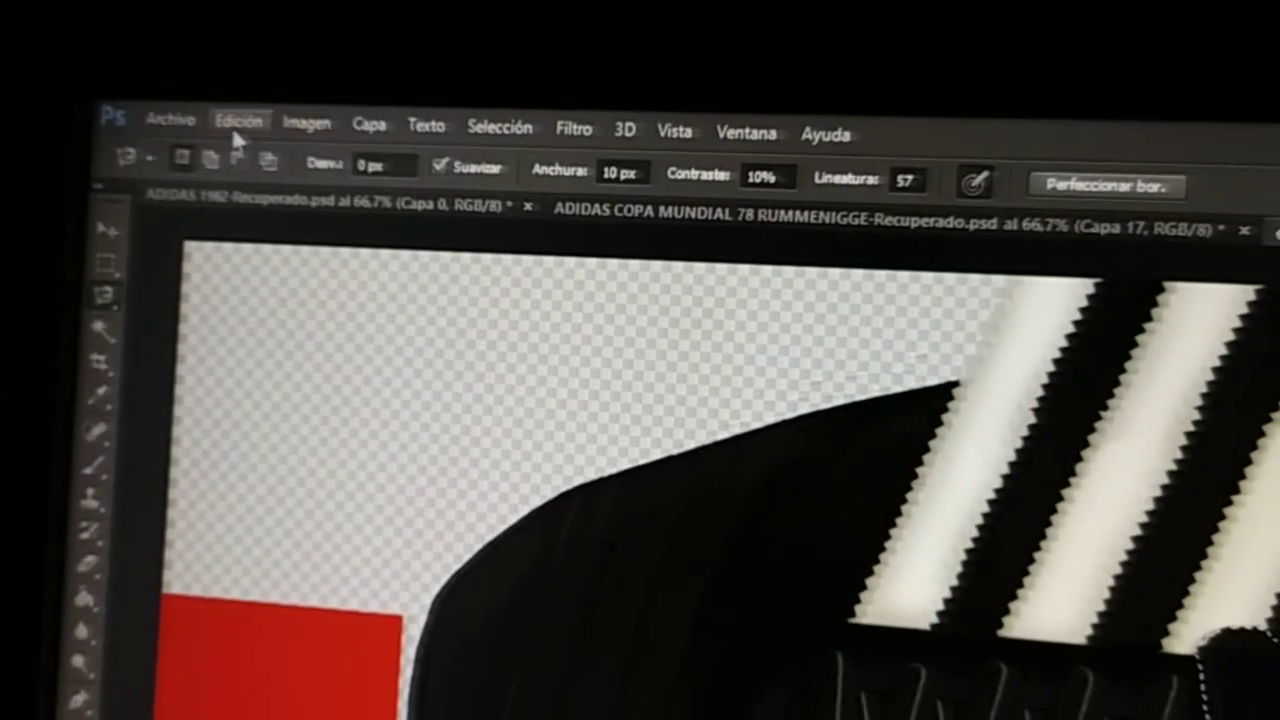
pyautogui.click(232, 124)
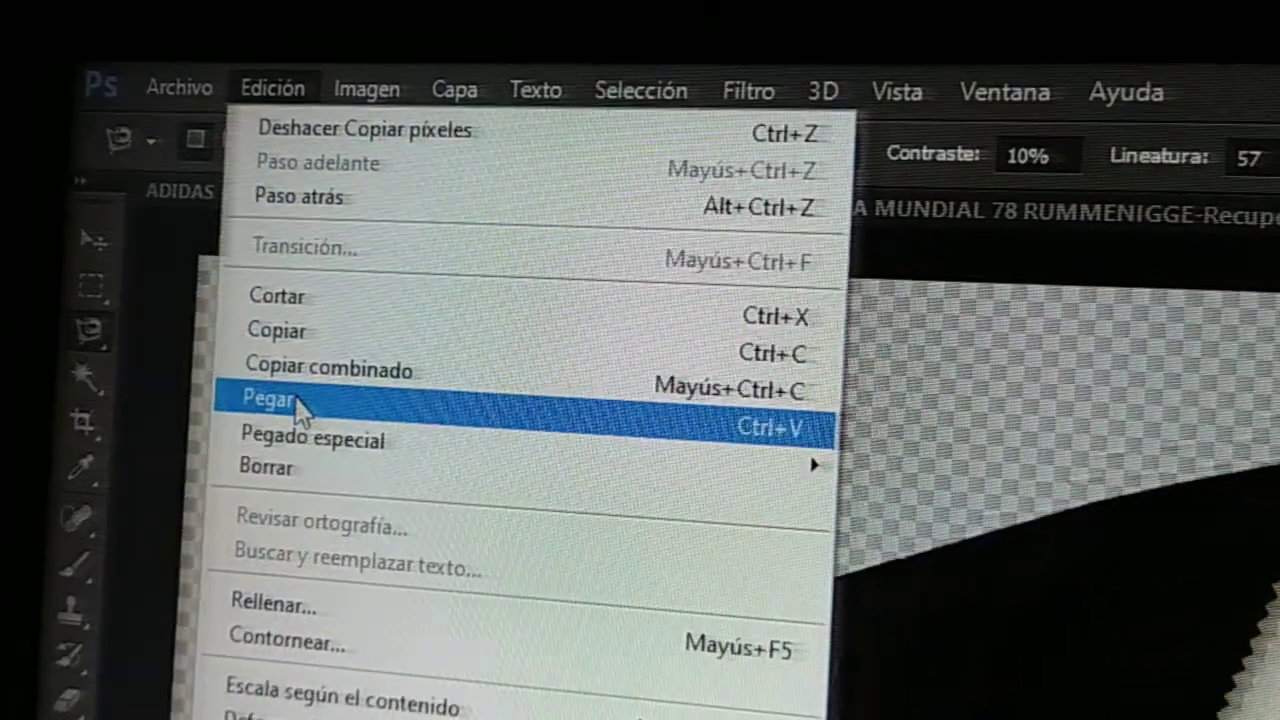
pyautogui.click(286, 396)
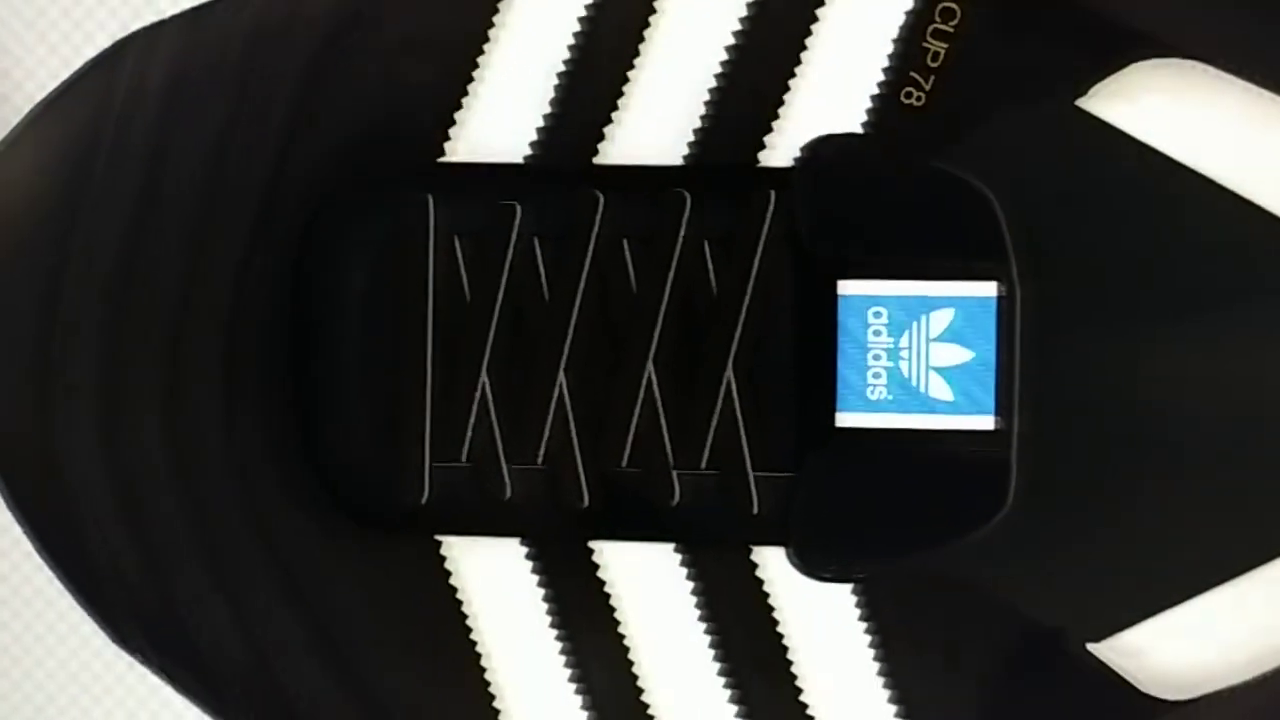